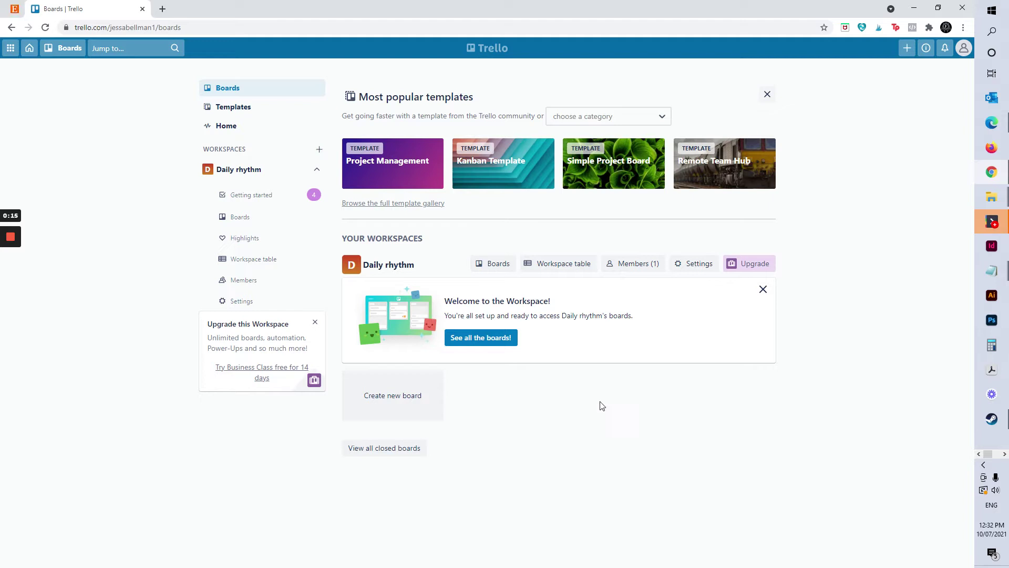
- Create a board titled 'Weekly Plan' in the Daily rhythm workspace, visible to the workspace
{"action": "left_click", "coordinate": [402, 411]}
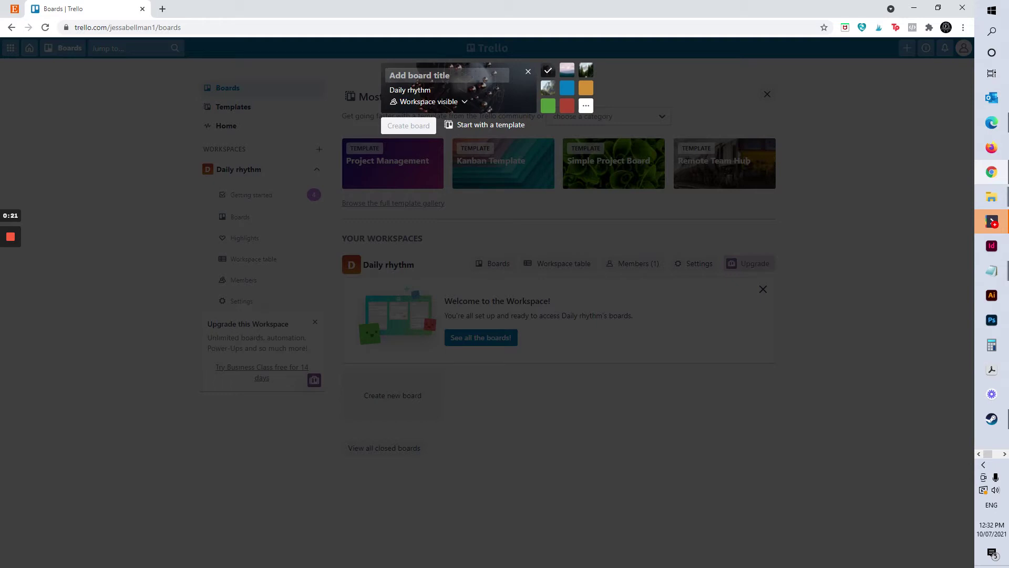
{"action": "type", "text": "Weekl"}
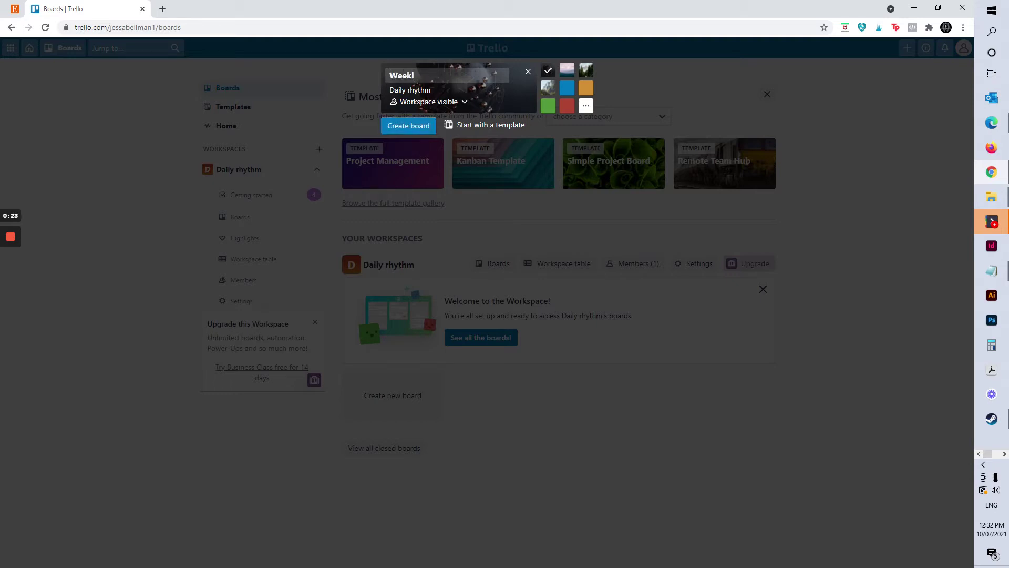
{"action": "type", "text": "y Plan"}
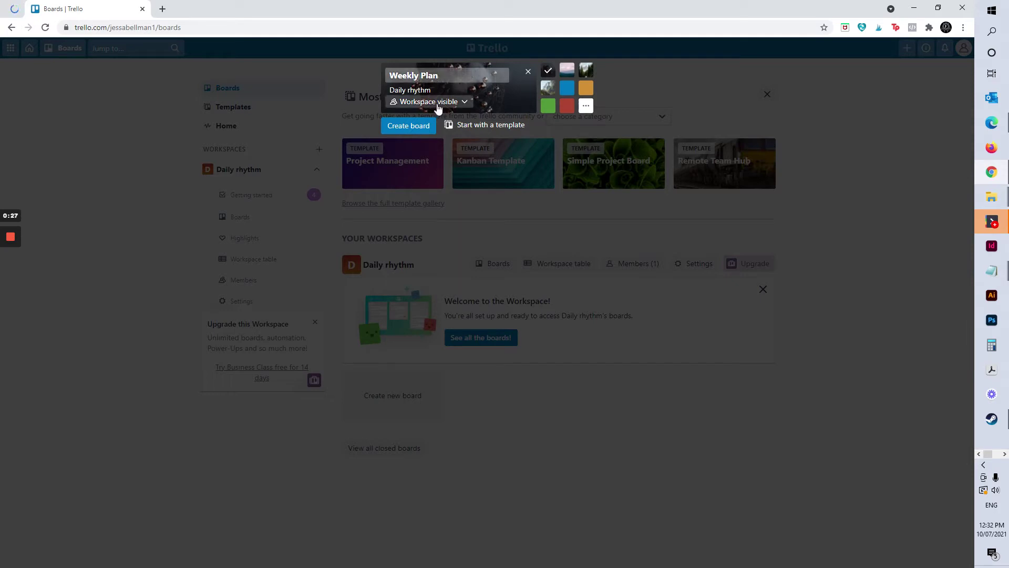
{"action": "left_click", "coordinate": [436, 106]}
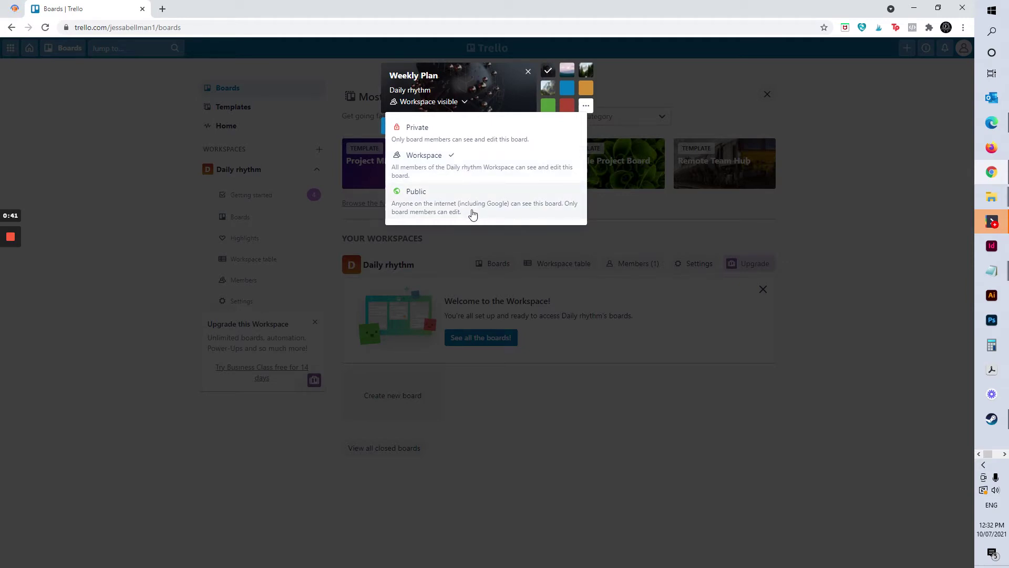
{"action": "left_click", "coordinate": [433, 170]}
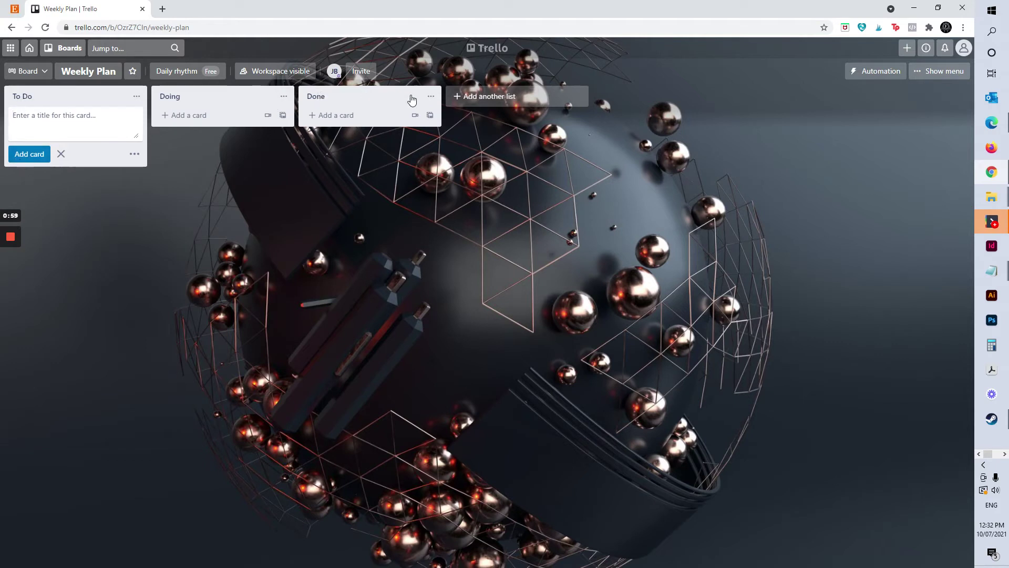
- Archive the board's default To Do, Doing and Done lists one by one
{"action": "left_click", "coordinate": [137, 96]}
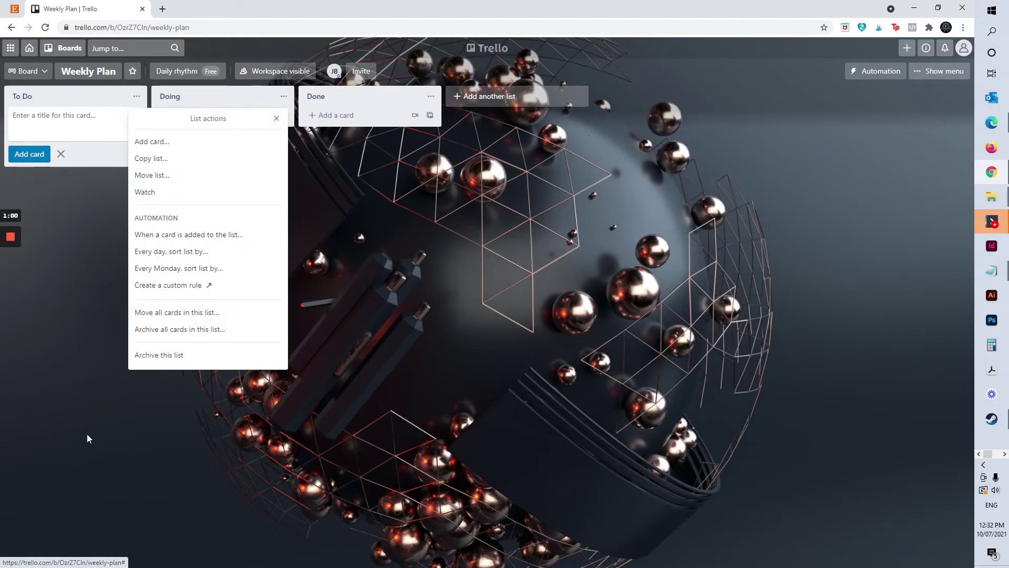
{"action": "left_click", "coordinate": [175, 355]}
{"action": "left_click", "coordinate": [137, 96]}
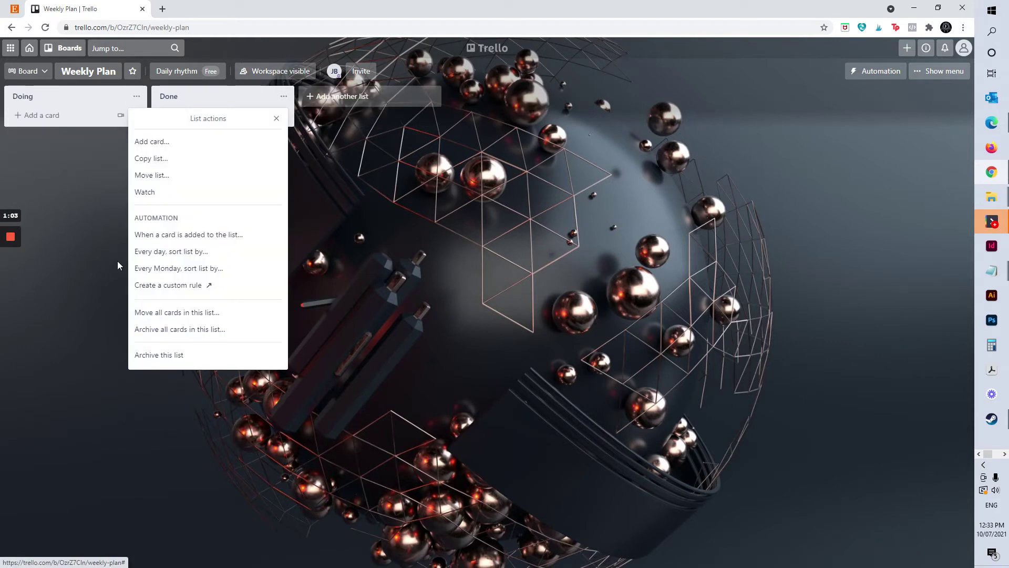
{"action": "left_click", "coordinate": [184, 354]}
{"action": "left_click", "coordinate": [137, 98]}
{"action": "left_click", "coordinate": [184, 354]}
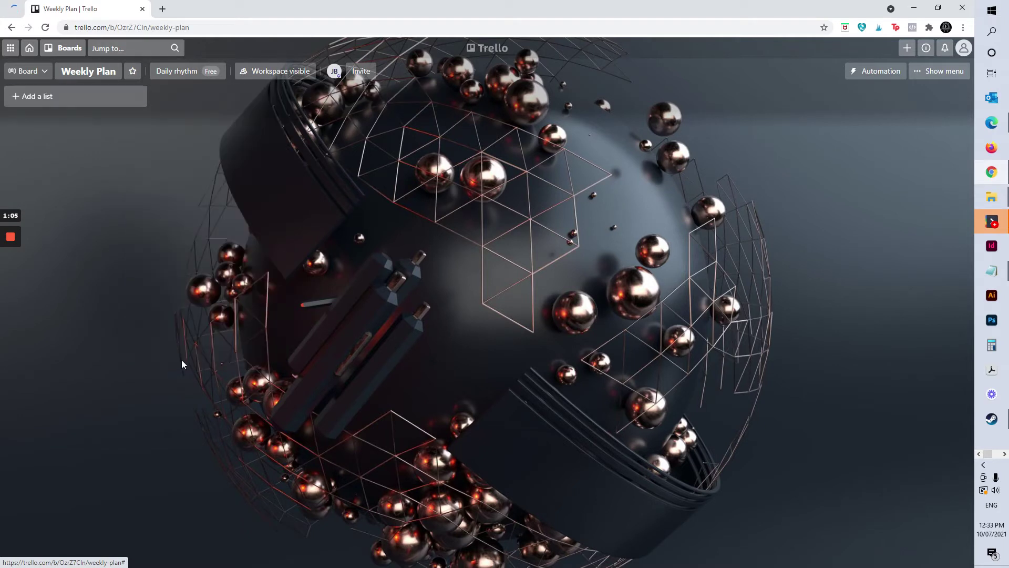
- Add lists named Monday, Tuesday, Wednesday, Thursday, Friday, Saturday and Sunday
{"action": "left_click", "coordinate": [67, 98]}
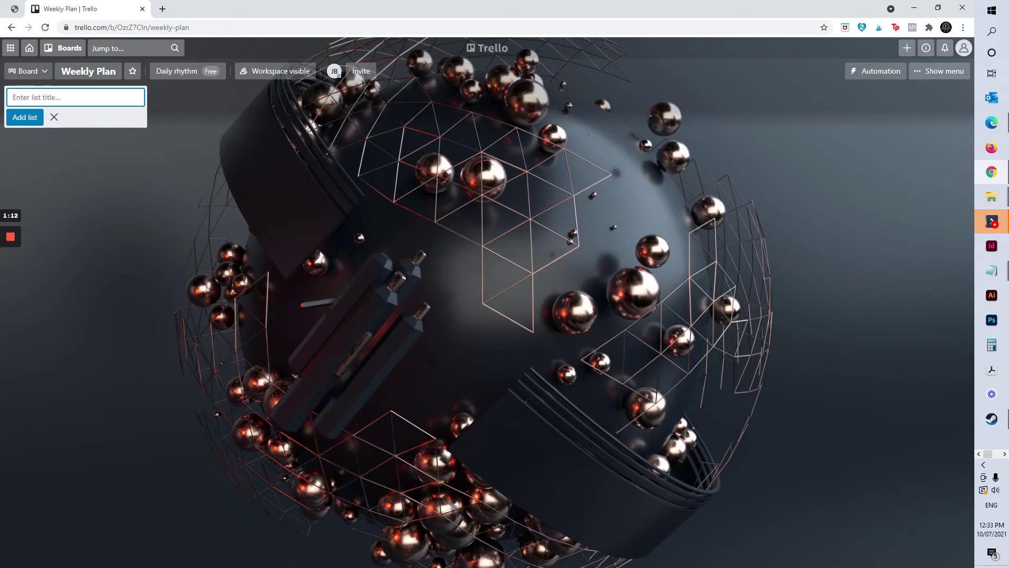
{"action": "type", "text": "Monday"}
{"action": "key", "text": "Return"}
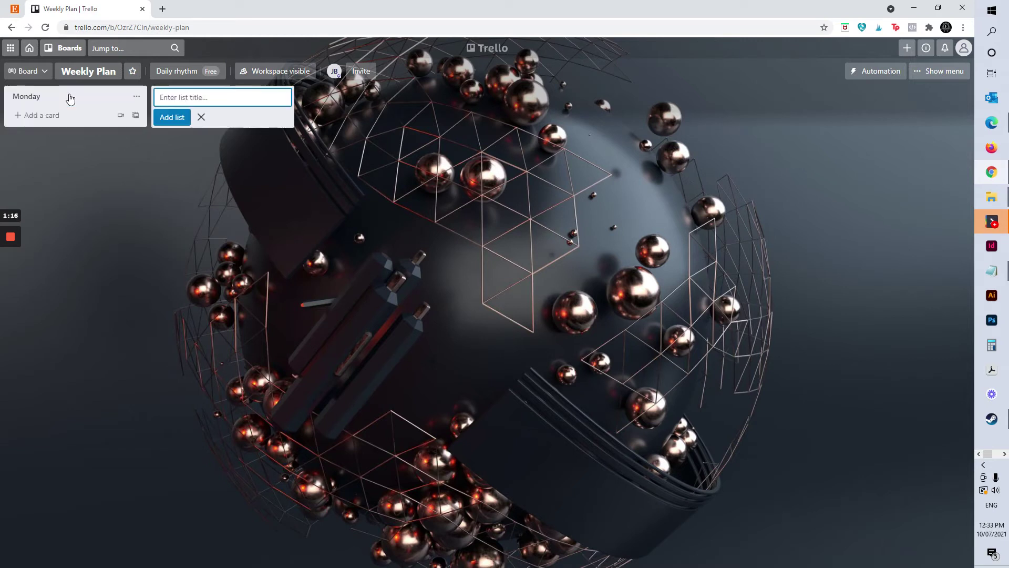
{"action": "type", "text": "Tuesday"}
{"action": "key", "text": "Return"}
{"action": "type", "text": "W"}
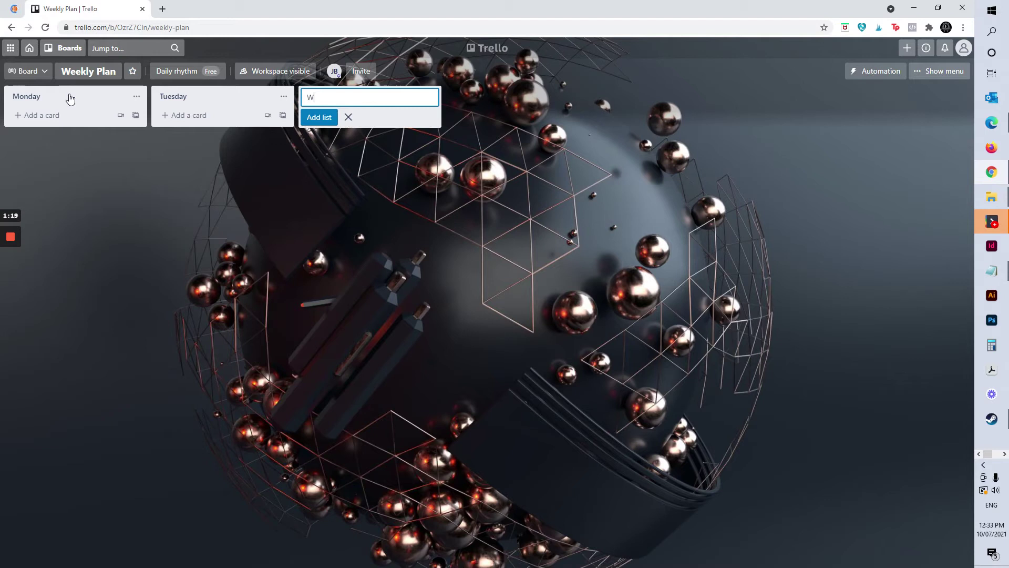
{"action": "type", "text": "ednesday"}
{"action": "key", "text": "Return"}
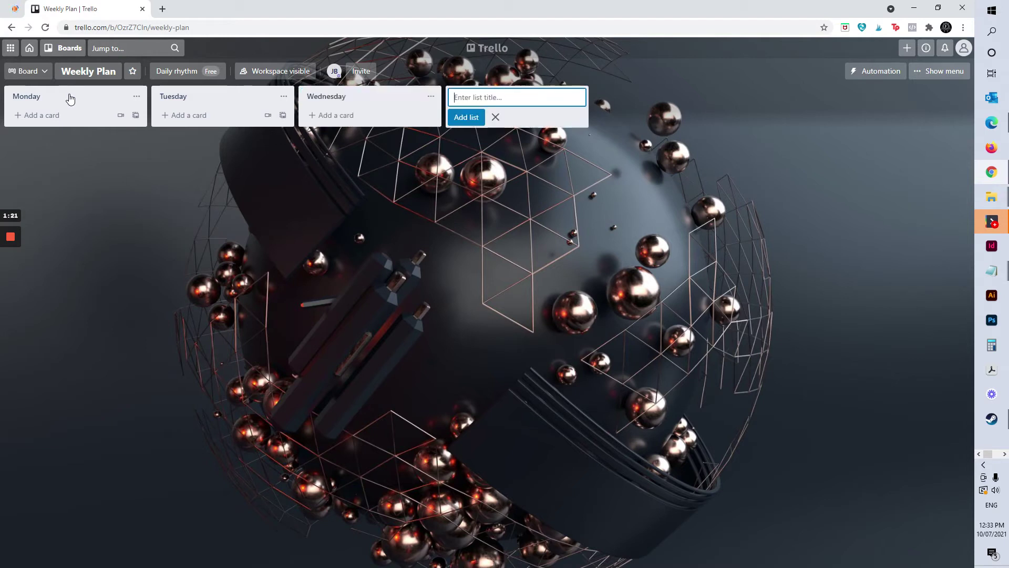
{"action": "type", "text": "Thursday"}
{"action": "key", "text": "Return"}
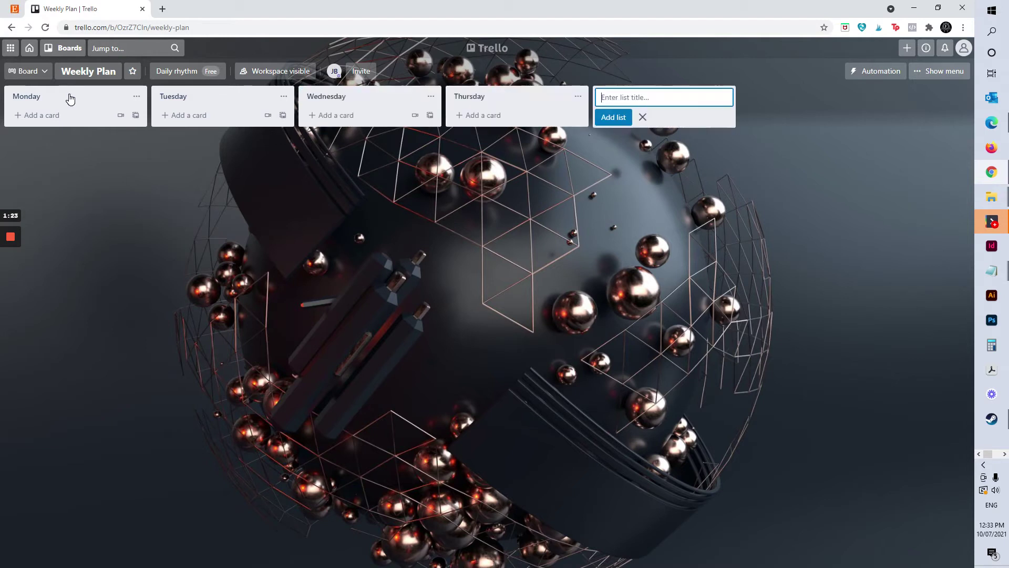
{"action": "type", "text": "Friday"}
{"action": "key", "text": "Return"}
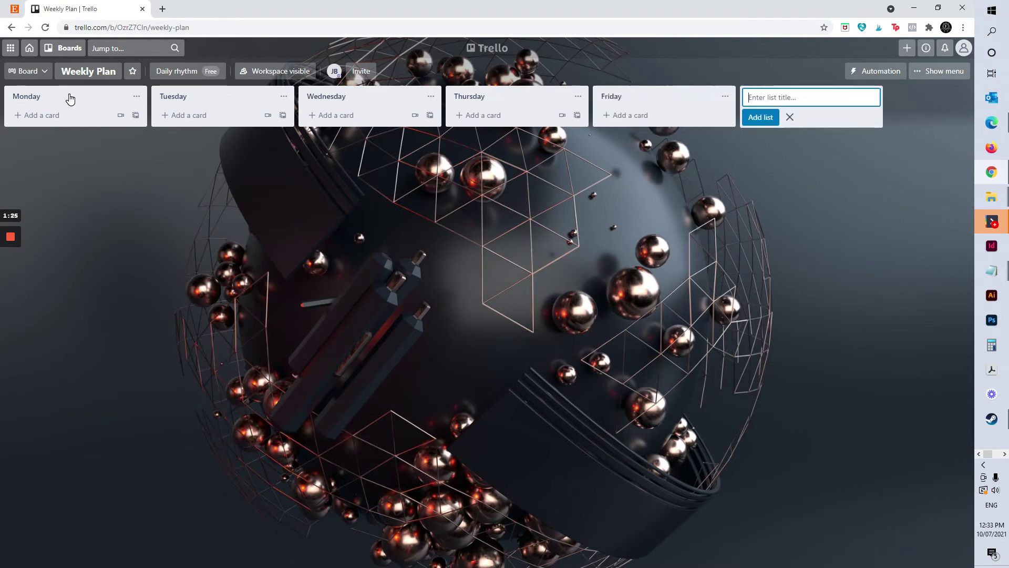
{"action": "type", "text": "Saturday"}
{"action": "key", "text": "Return"}
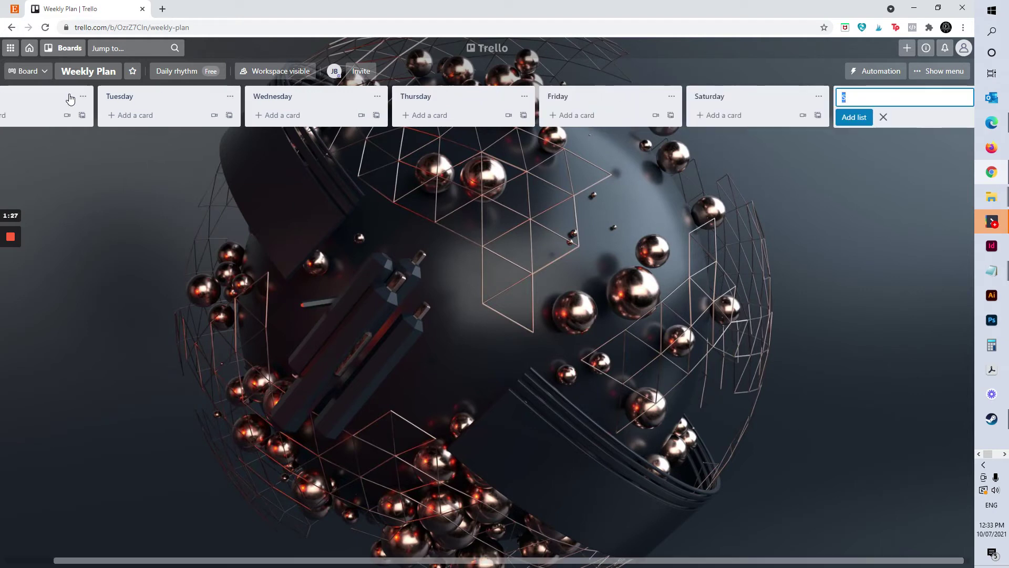
{"action": "type", "text": "Sunday"}
{"action": "key", "text": "ctrl+a"}
{"action": "type", "text": "Sund"}
{"action": "type", "text": "ay"}
{"action": "key", "text": "Return"}
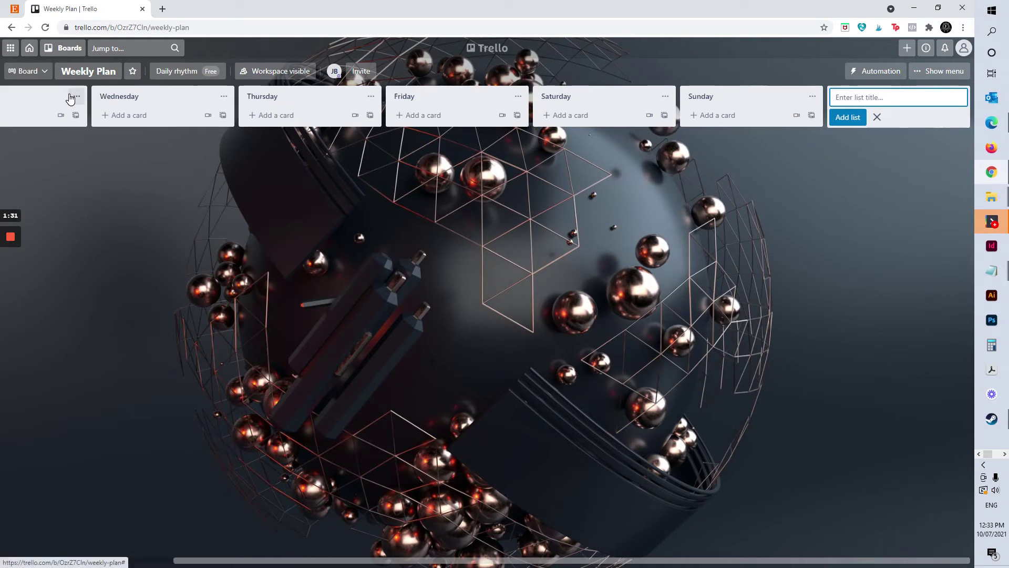
{"action": "key", "text": "Escape"}
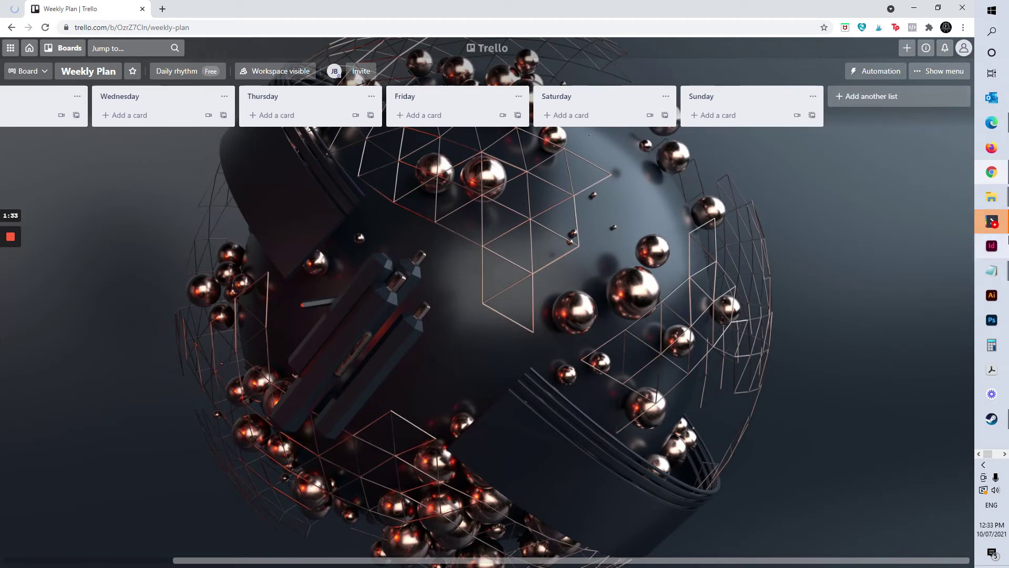
{"action": "left_click_drag", "start_coordinate": [221, 561], "coordinate": [251, 565]}
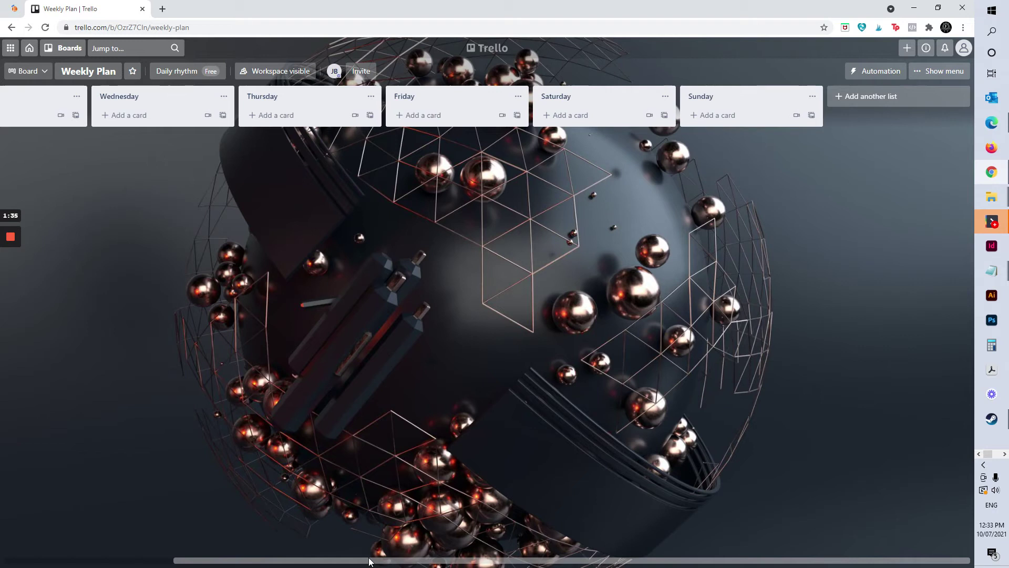
{"action": "mouse_move", "coordinate": [368, 562]}
{"action": "left_mouse_down"}
{"action": "mouse_move", "coordinate": [165, 562]}
{"action": "mouse_move", "coordinate": [339, 559]}
{"action": "mouse_move", "coordinate": [41, 550]}
{"action": "mouse_move", "coordinate": [307, 556]}
{"action": "mouse_move", "coordinate": [21, 561]}
{"action": "left_mouse_up"}
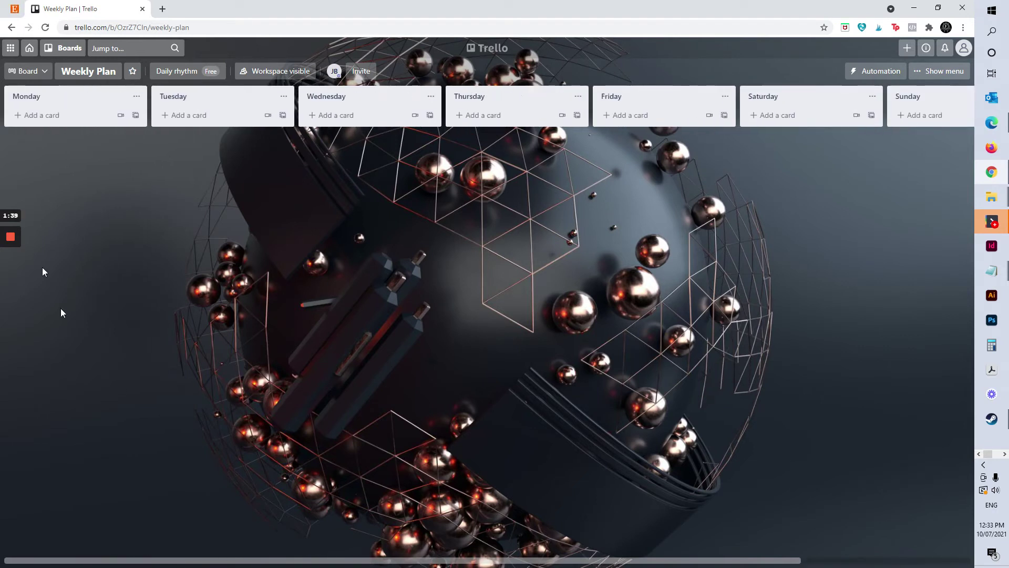
- Drag the Monday and Thursday lists so the days run Monday to Sunday
{"action": "left_click_drag", "start_coordinate": [49, 97], "coordinate": [386, 97]}
{"action": "left_click_drag", "start_coordinate": [517, 97], "coordinate": [541, 101]}
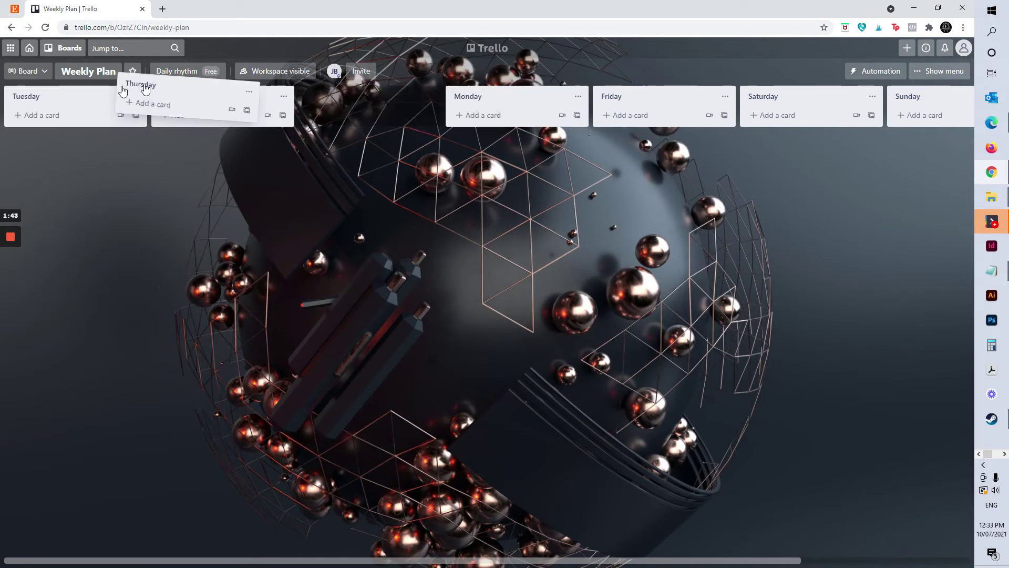
{"action": "left_click_drag", "start_coordinate": [371, 99], "coordinate": [12, 113]}
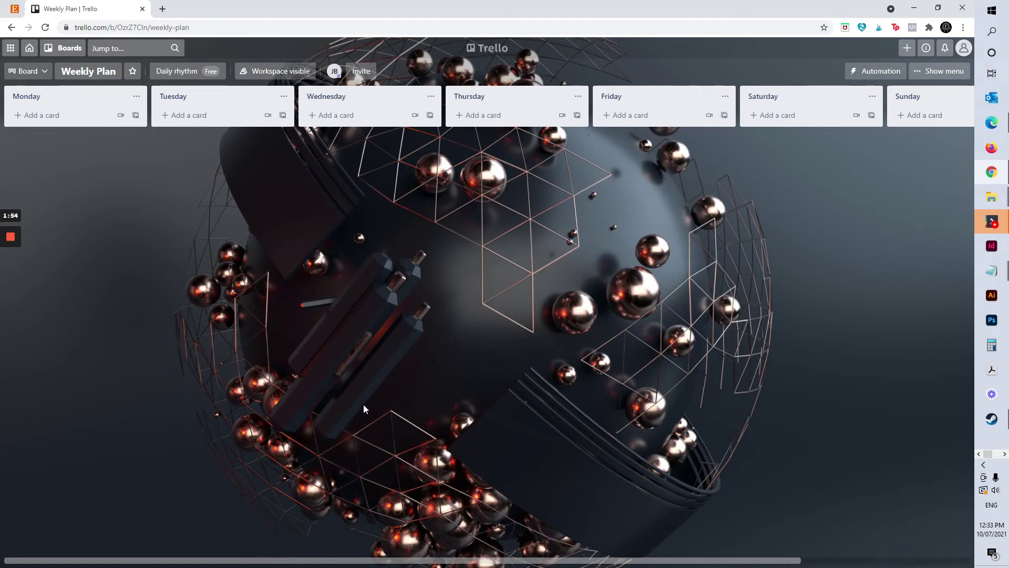
- Add a 'Check my emails' card to Monday and open its details
{"action": "left_click", "coordinate": [49, 121]}
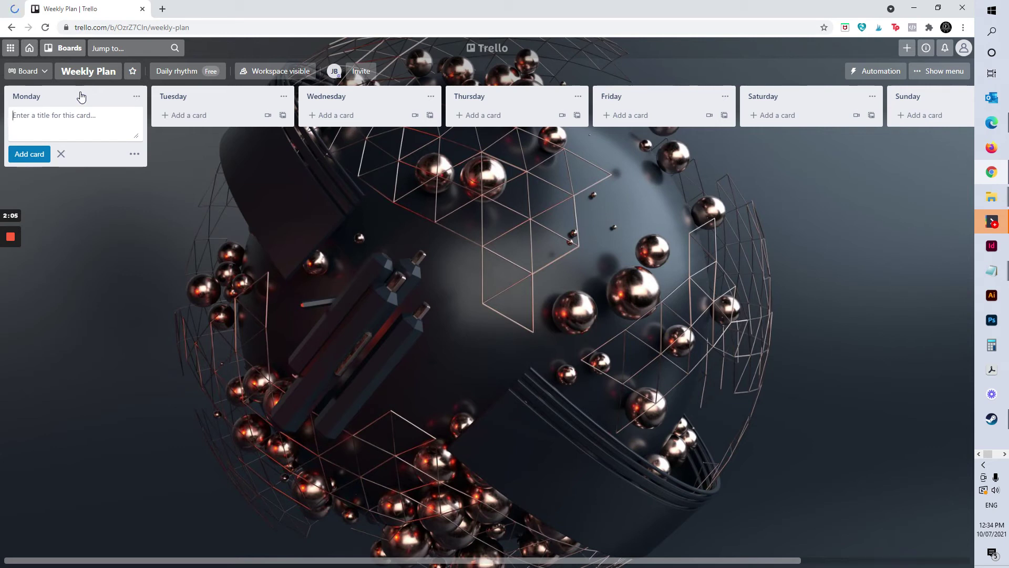
{"action": "type", "text": "Ch"}
{"action": "type", "text": "eck my"}
{"action": "type", "text": " emails"}
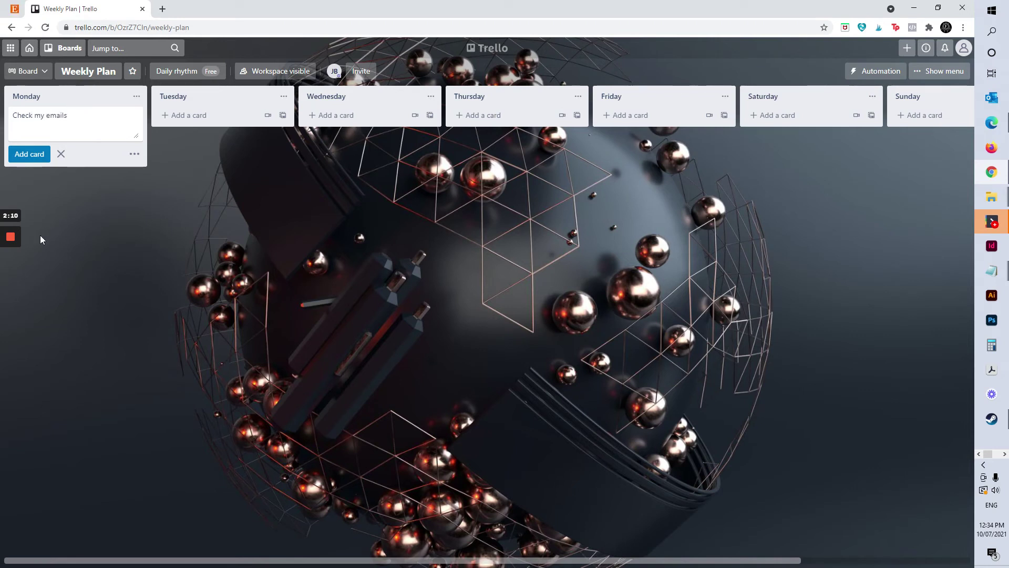
{"action": "left_click", "coordinate": [36, 154]}
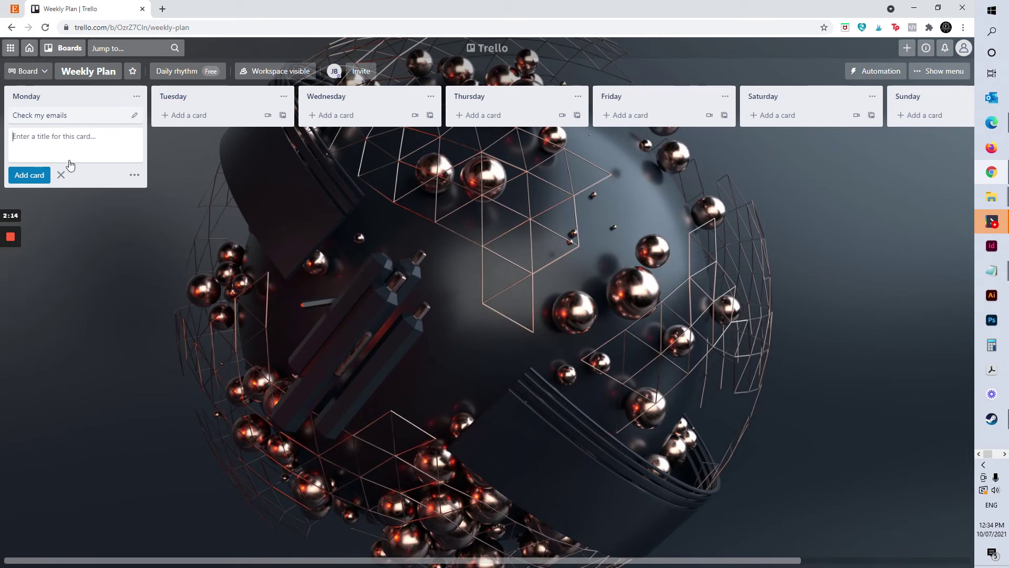
{"action": "left_click", "coordinate": [90, 119]}
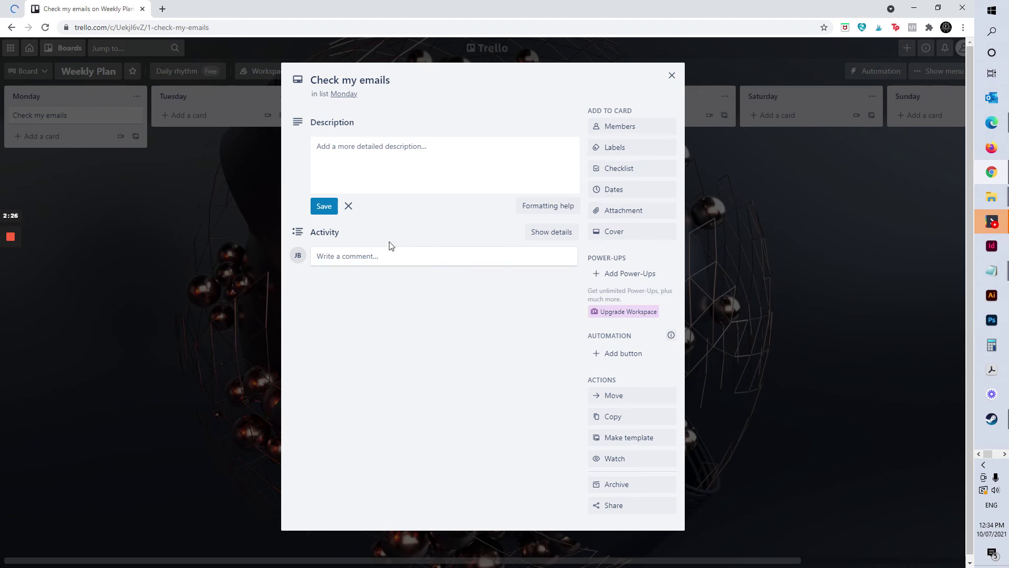
{"action": "left_click", "coordinate": [450, 126]}
- Add 'Check my etsy messages' and 'Check my Facebook messages' cards to Monday
{"action": "left_click", "coordinate": [672, 74]}
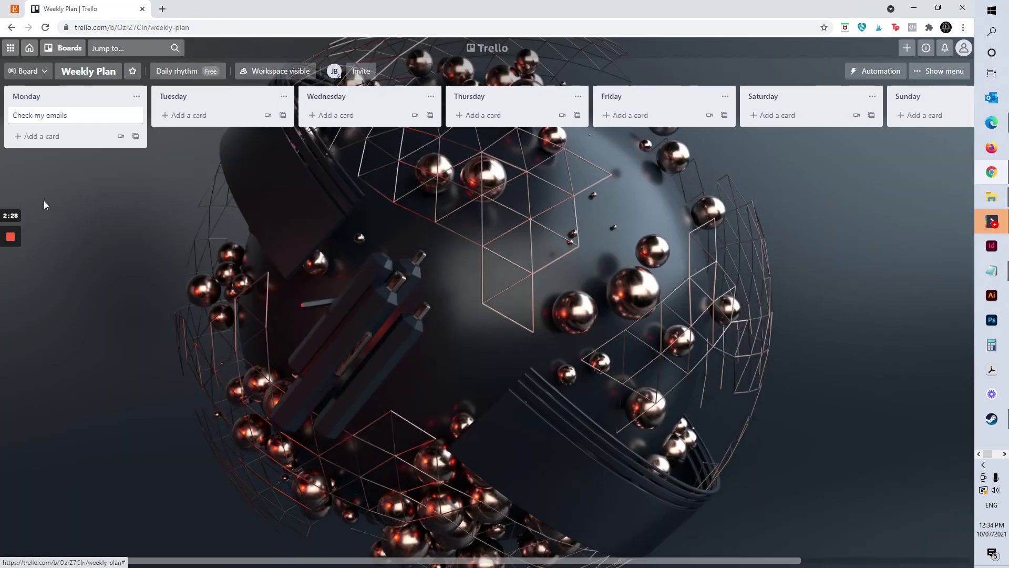
{"action": "left_click", "coordinate": [61, 137]}
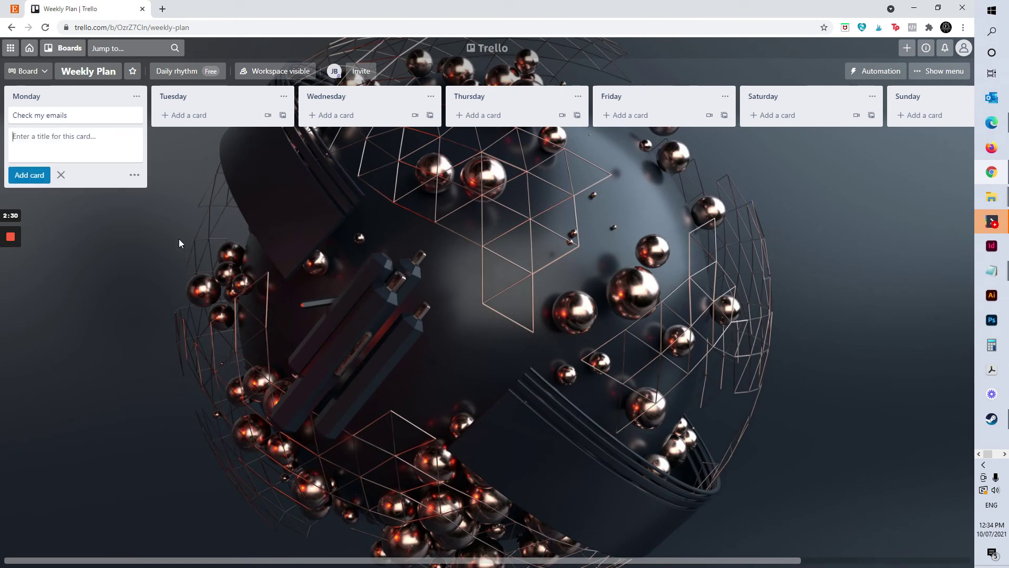
{"action": "type", "text": "Check"}
{"action": "type", "text": " my etsy messages"}
{"action": "key", "text": "Return"}
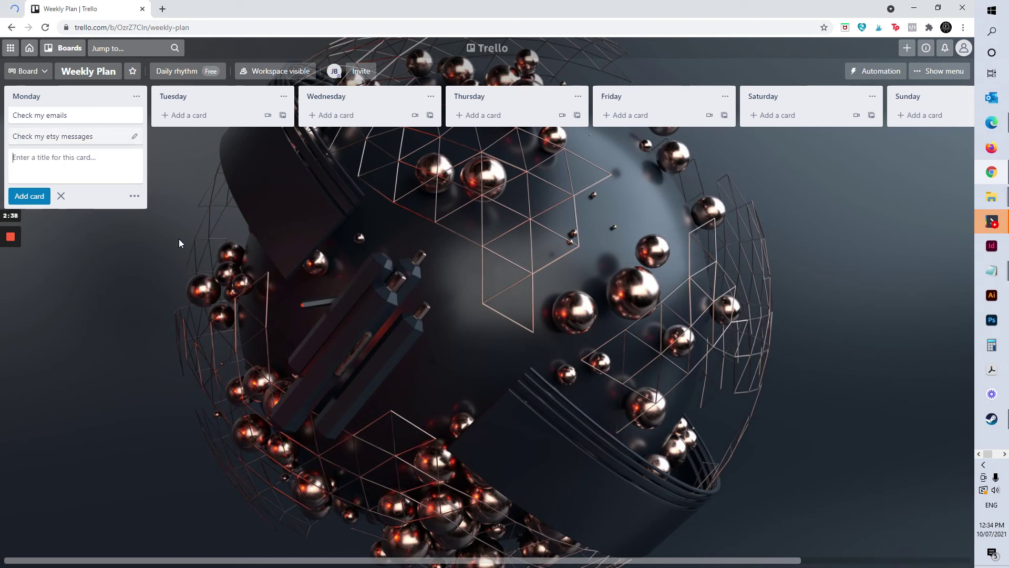
{"action": "type", "text": "Check my "}
{"action": "type", "text": "Facebook messa"}
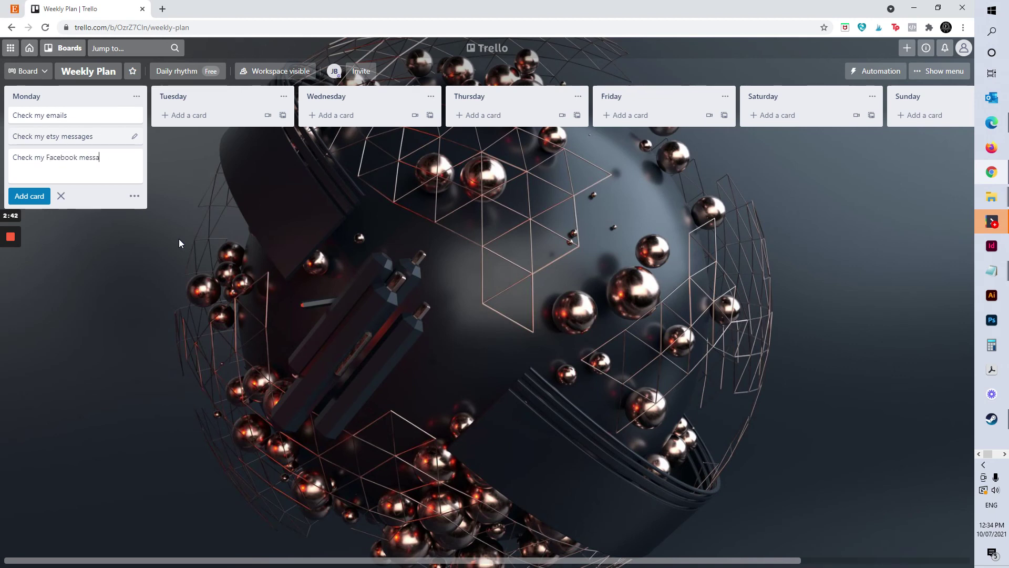
{"action": "type", "text": "ges"}
{"action": "key", "text": "Return"}
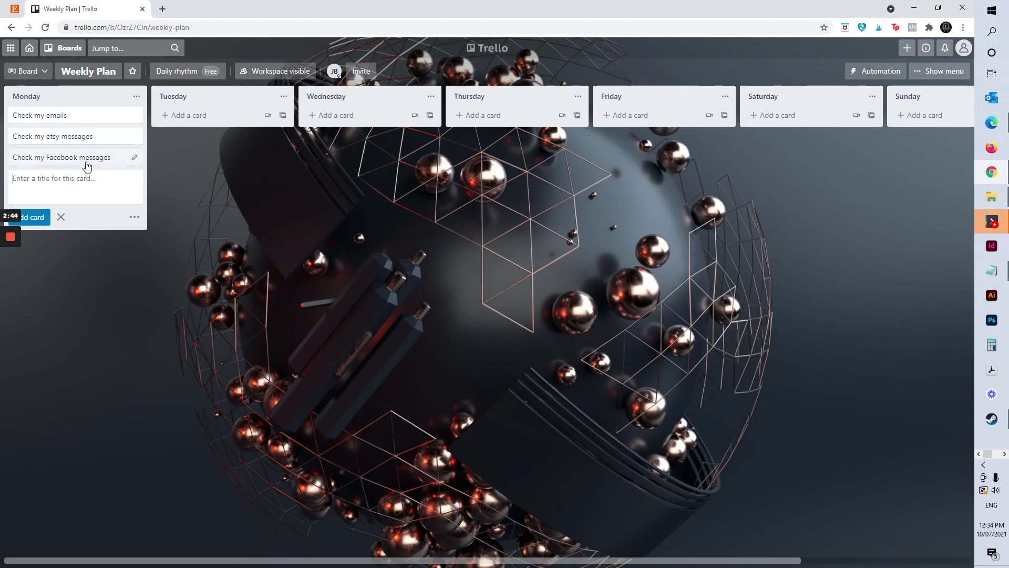
- Drag the emails, etsy and Facebook cards from Monday via Tuesday into Wednesday
{"action": "left_click_drag", "start_coordinate": [59, 158], "coordinate": [221, 117]}
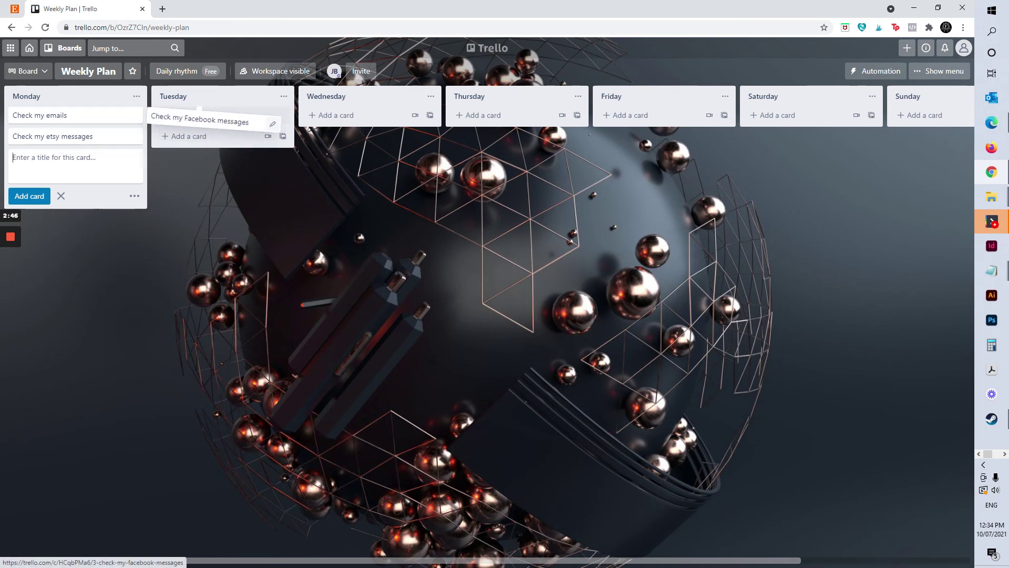
{"action": "left_click_drag", "start_coordinate": [23, 136], "coordinate": [198, 130]}
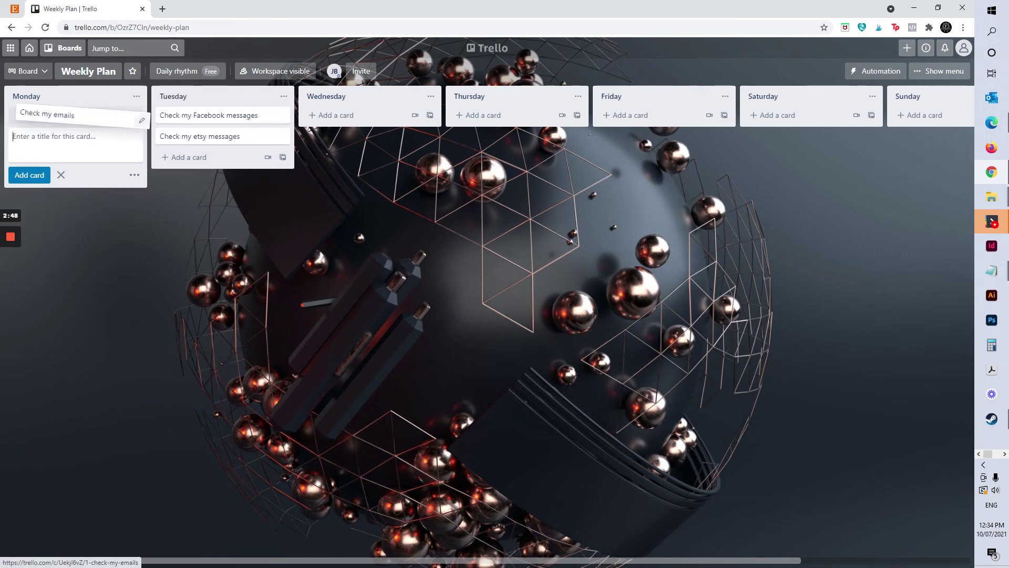
{"action": "mouse_move", "coordinate": [46, 115]}
{"action": "left_mouse_down"}
{"action": "mouse_move", "coordinate": [216, 138]}
{"action": "mouse_move", "coordinate": [367, 117]}
{"action": "left_mouse_up"}
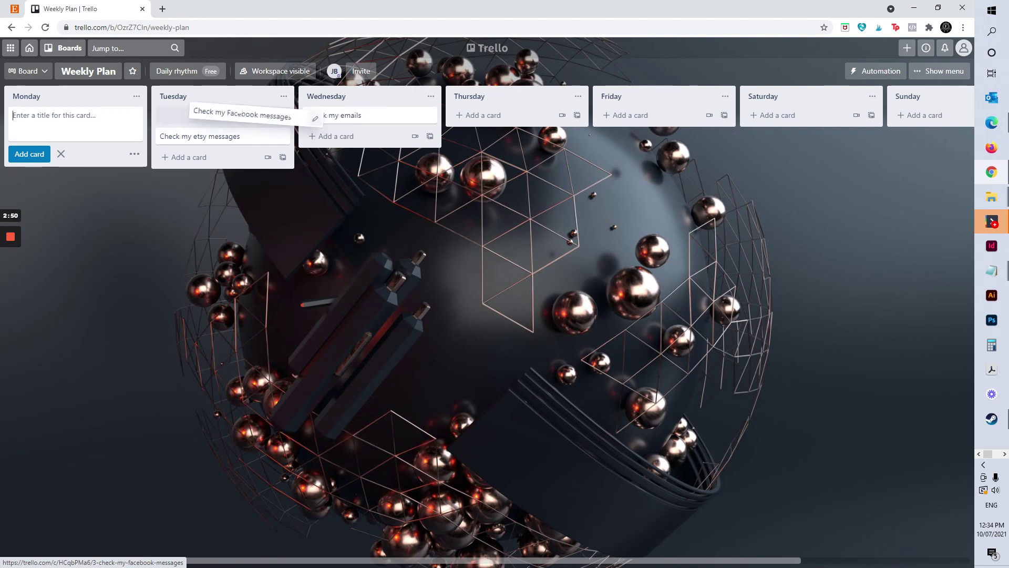
{"action": "left_click_drag", "start_coordinate": [217, 136], "coordinate": [359, 136]}
{"action": "left_click_drag", "start_coordinate": [205, 115], "coordinate": [359, 136]}
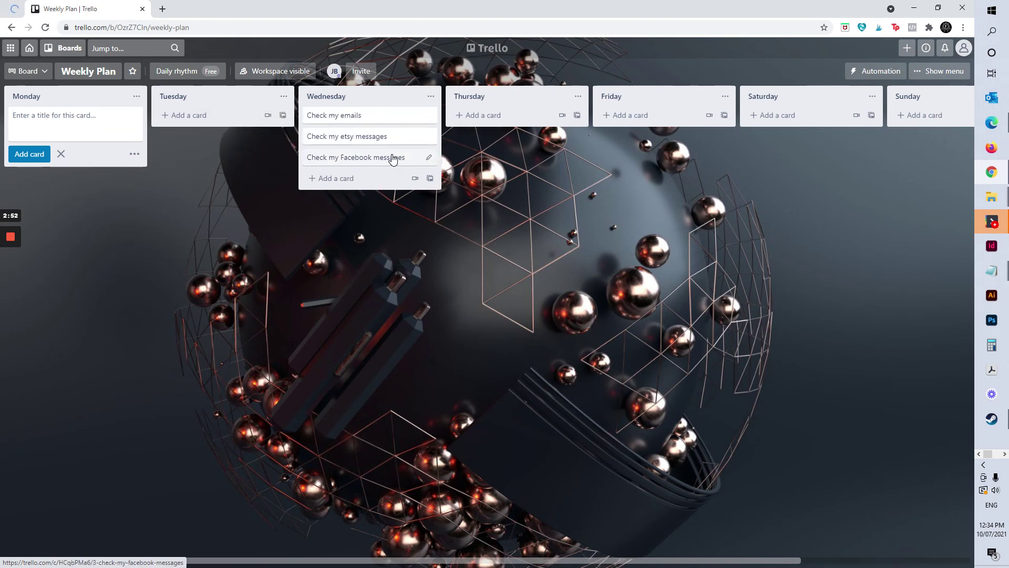